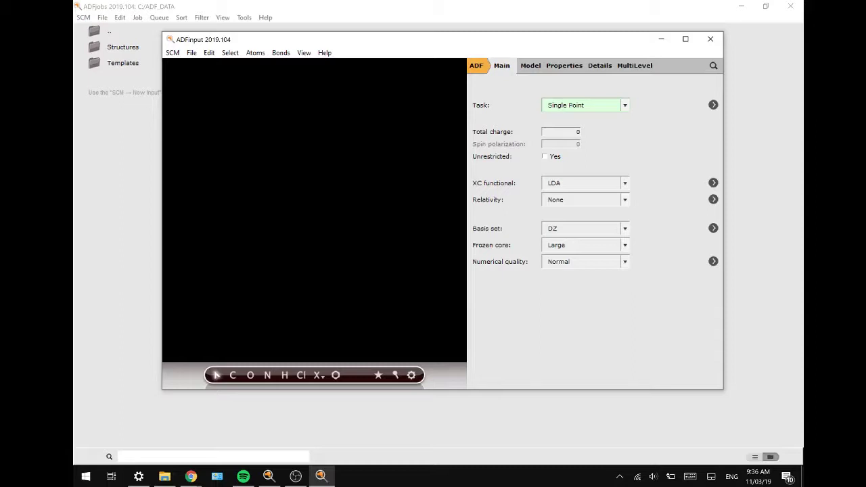
Paste the CO-on-MgO slab coordinates and rotate the view to show CO above the slab
{"action": "key", "text": "alt+Tab"}
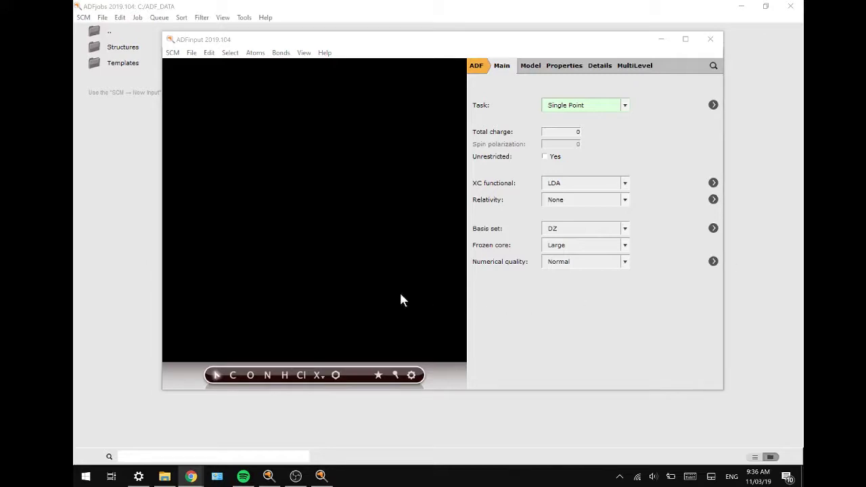
{"action": "left_click", "coordinate": [328, 201]}
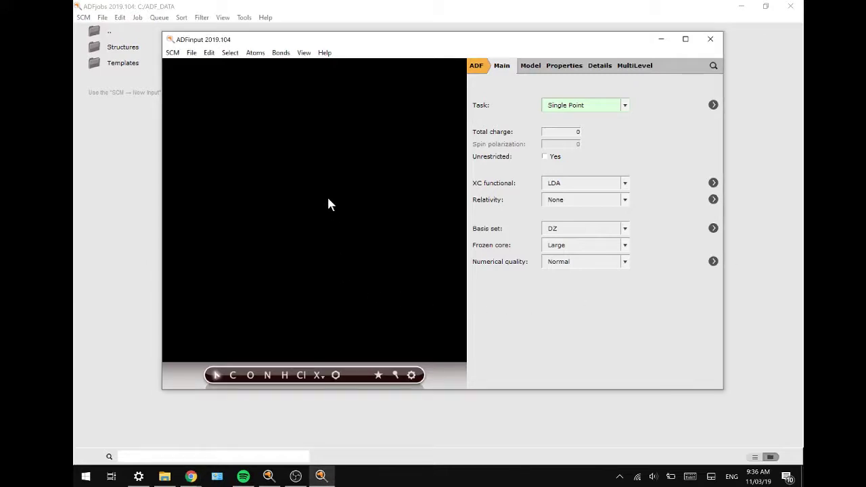
{"action": "key", "text": "ctrl+v"}
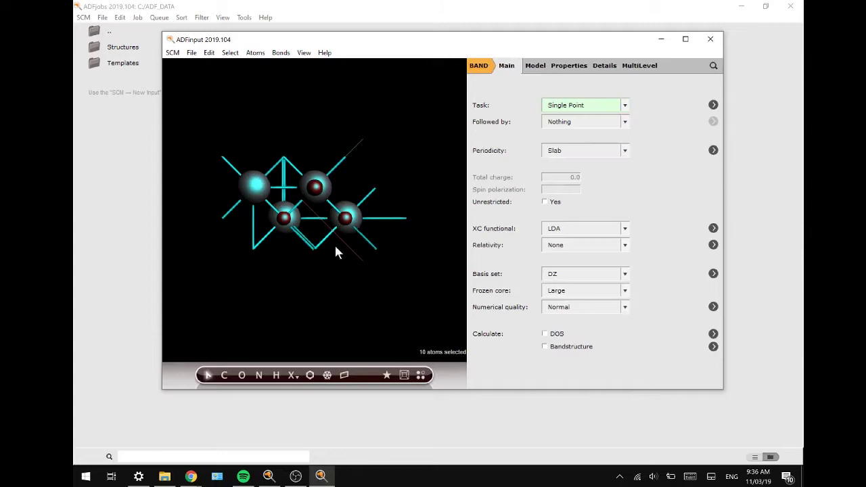
{"action": "left_click_drag", "start_coordinate": [324, 272], "coordinate": [325, 175]}
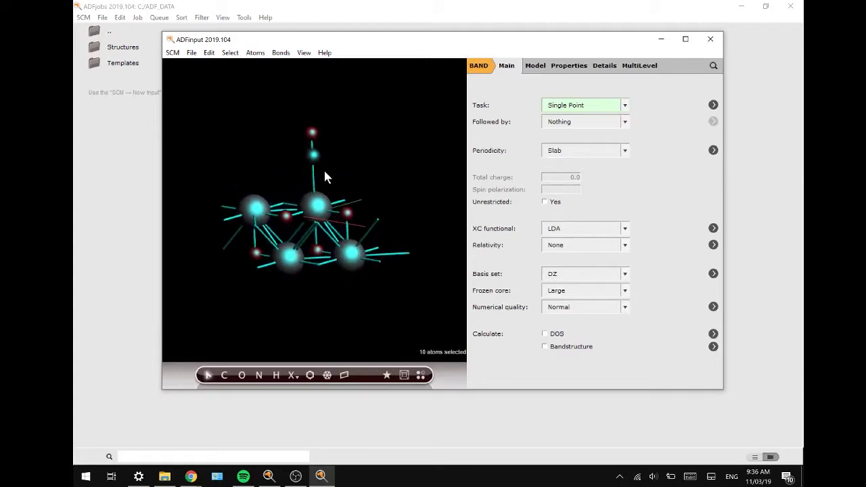
{"action": "left_click", "coordinate": [367, 194]}
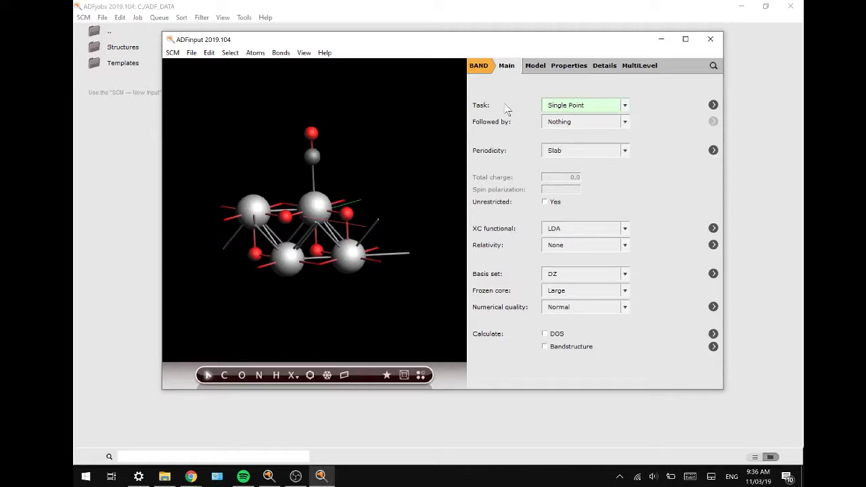
In Model > Regions, create a region for the CO molecule and a second one from the eight slab atoms
{"action": "left_click", "coordinate": [538, 71]}
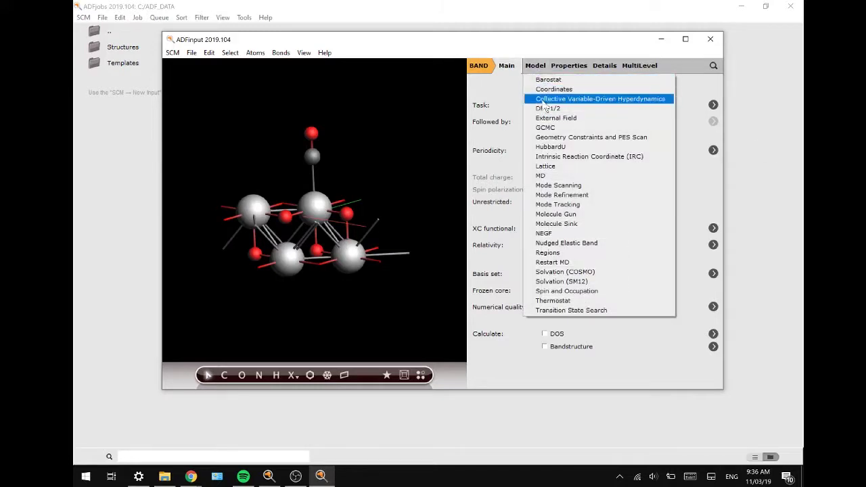
{"action": "left_click", "coordinate": [557, 253]}
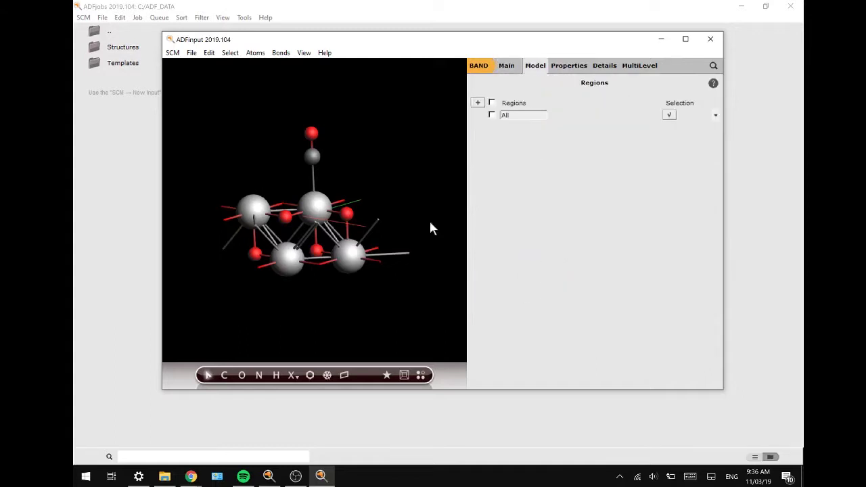
{"action": "left_click", "coordinate": [312, 155]}
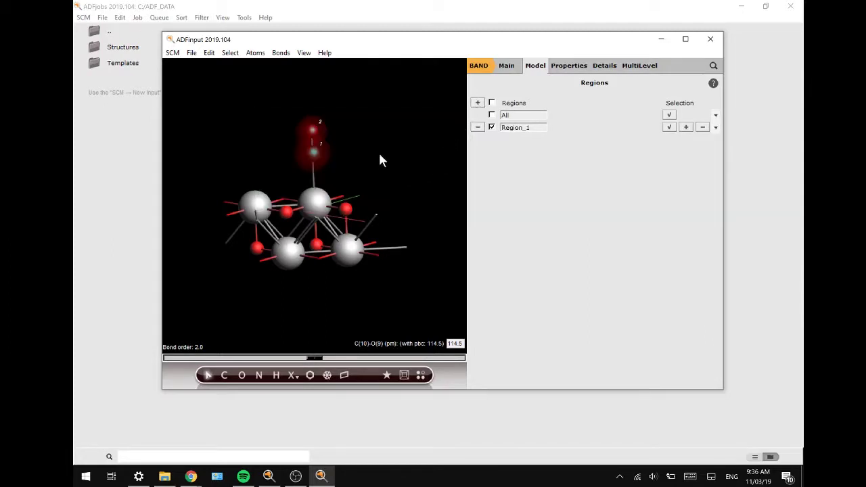
{"action": "left_click", "coordinate": [343, 214]}
{"action": "left_click", "coordinate": [348, 259], "text": "shift"}
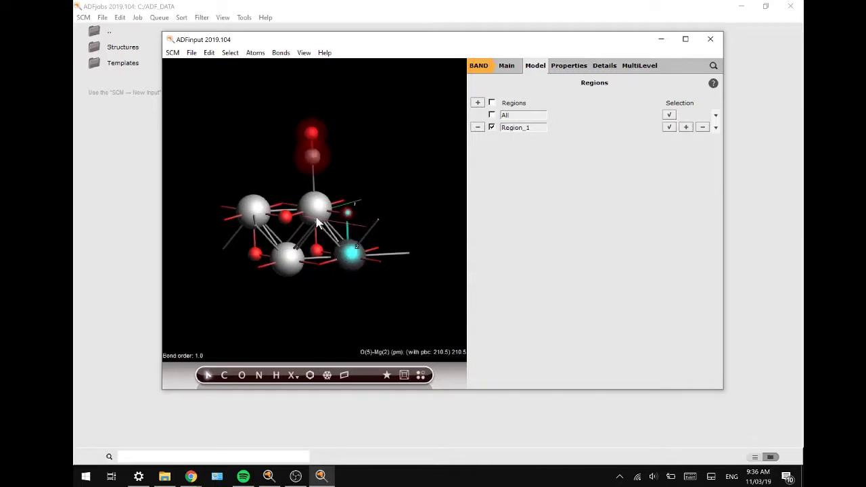
{"action": "left_click", "coordinate": [316, 206], "text": "shift"}
{"action": "left_click", "coordinate": [317, 249], "text": "shift"}
{"action": "left_click", "coordinate": [287, 216], "text": "shift"}
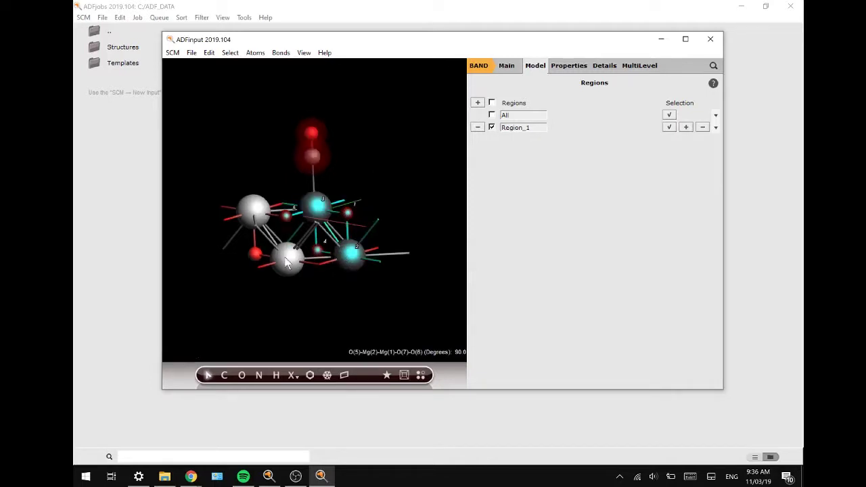
{"action": "left_click", "coordinate": [288, 259], "text": "shift"}
{"action": "left_click", "coordinate": [255, 253], "text": "shift"}
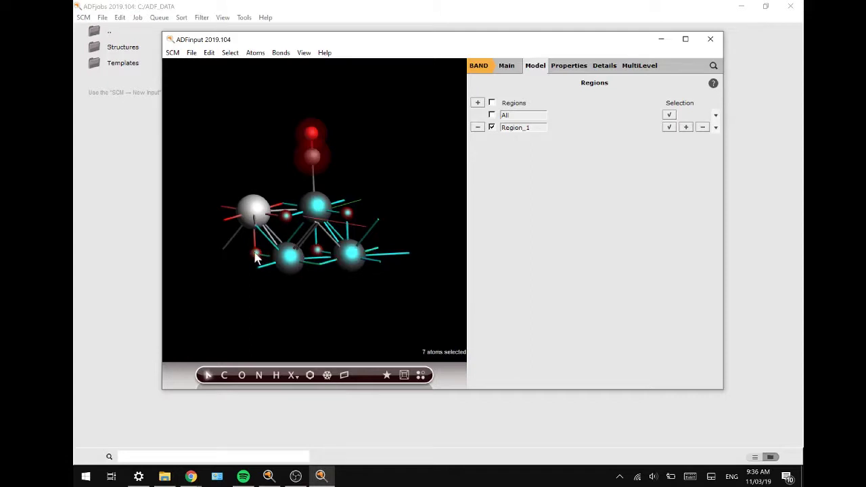
{"action": "left_click", "coordinate": [252, 215], "text": "shift"}
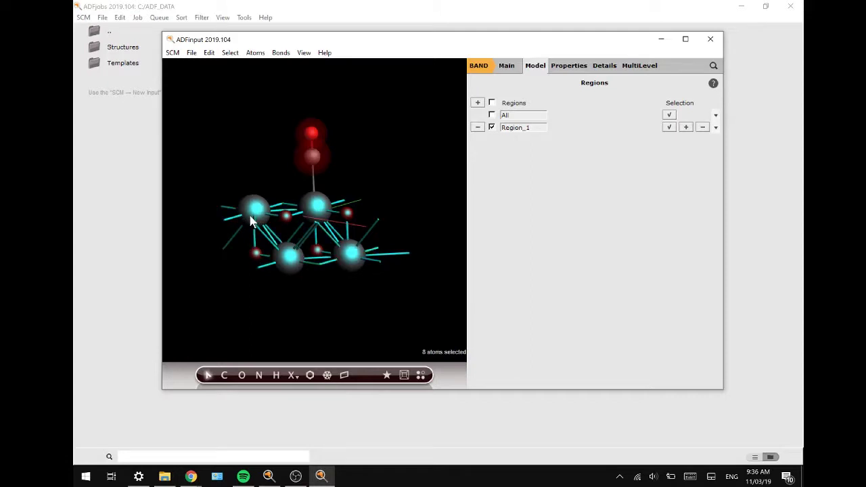
{"action": "left_click", "coordinate": [478, 102]}
Rename the second region to MgO and the first to CO
{"action": "double_click", "coordinate": [515, 139]}
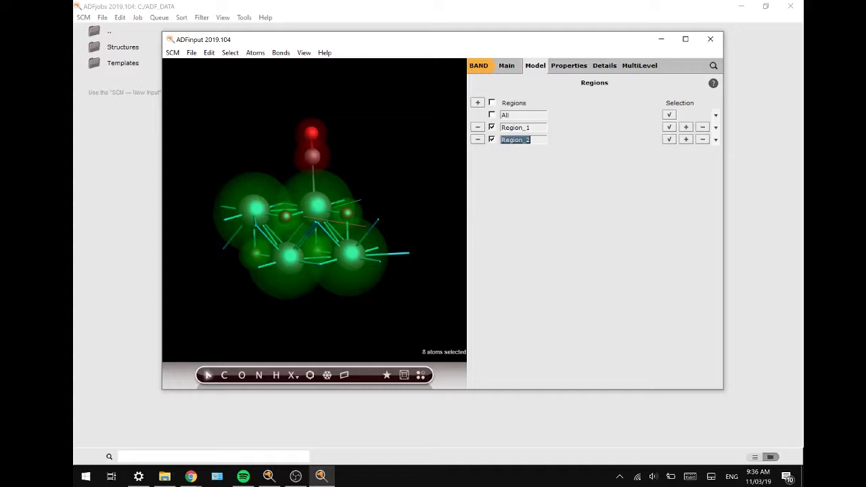
{"action": "type", "text": "MgO"}
{"action": "double_click", "coordinate": [515, 127]}
{"action": "type", "text": "CO"}
On the Main panel choose GGA:PBE, DZP basis, Small frozen core and Basic numerical quality
{"action": "left_click", "coordinate": [506, 65]}
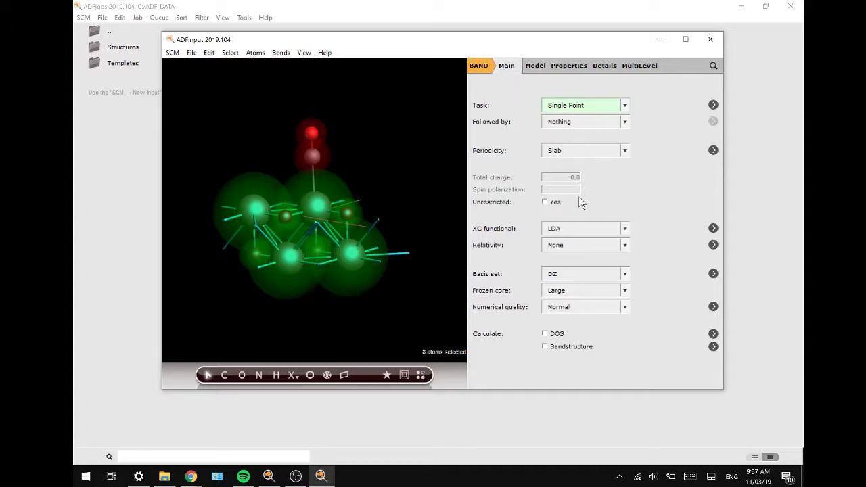
{"action": "left_click", "coordinate": [580, 229]}
{"action": "mouse_move", "coordinate": [578, 254]}
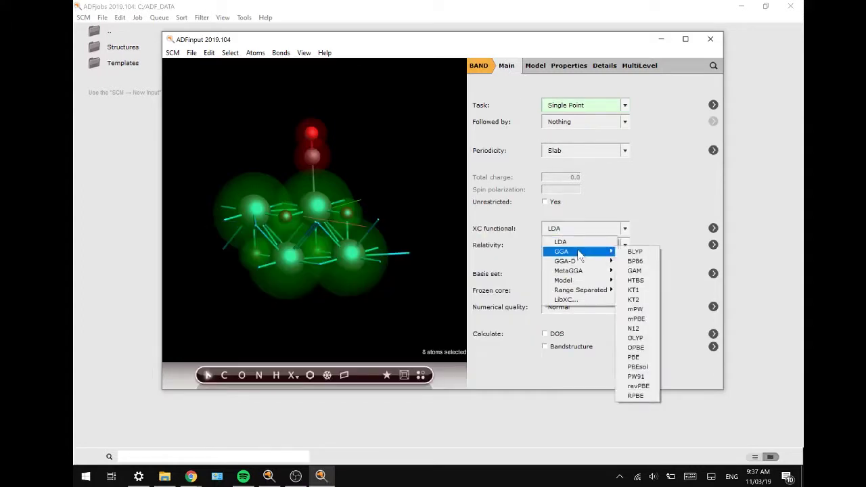
{"action": "left_click", "coordinate": [636, 357]}
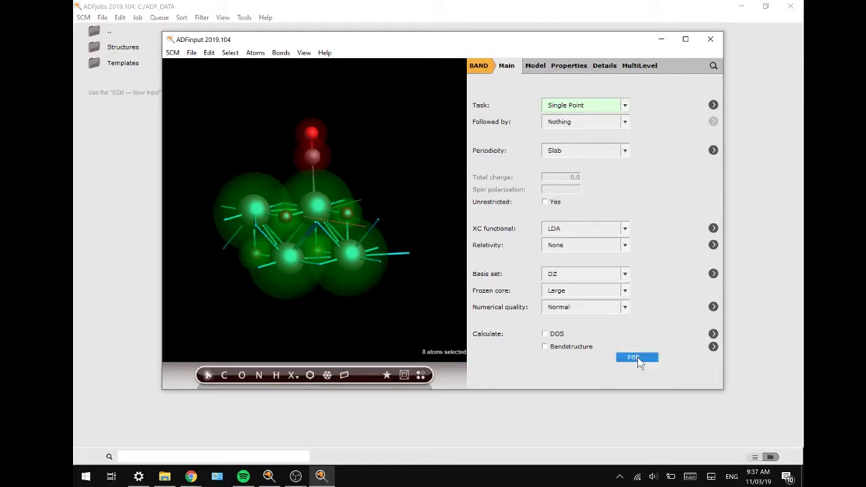
{"action": "left_click", "coordinate": [583, 274]}
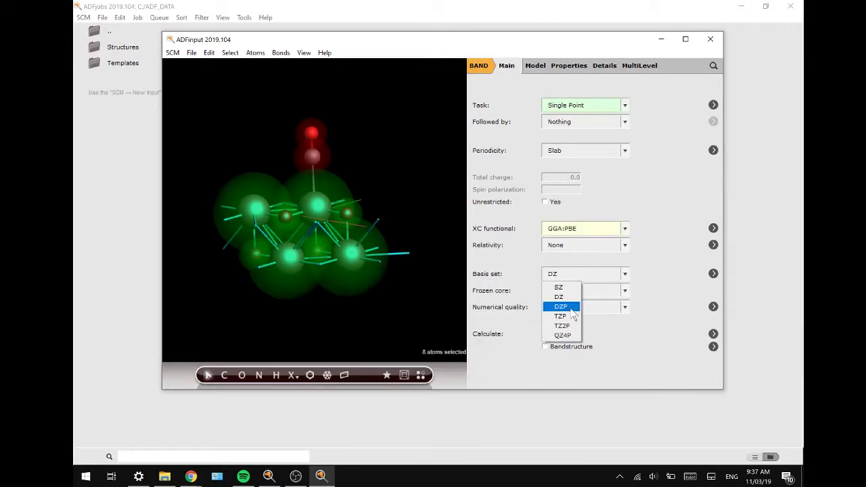
{"action": "left_click", "coordinate": [568, 306]}
{"action": "left_click", "coordinate": [570, 291]}
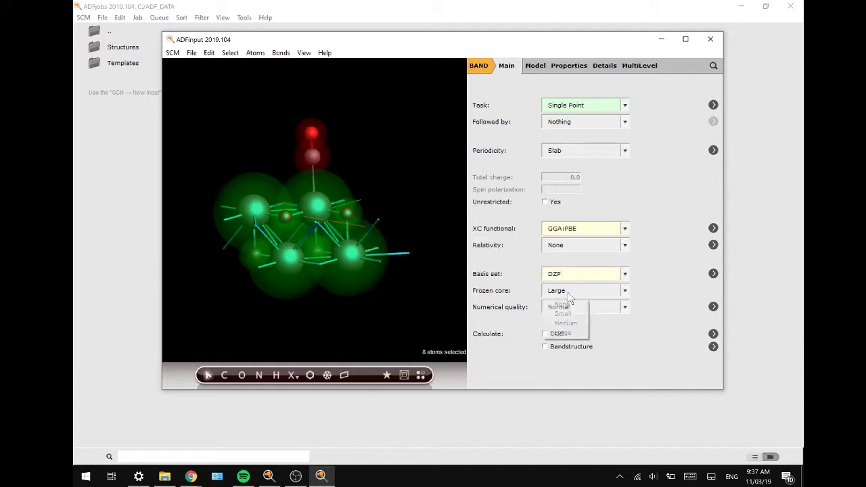
{"action": "left_click", "coordinate": [570, 313]}
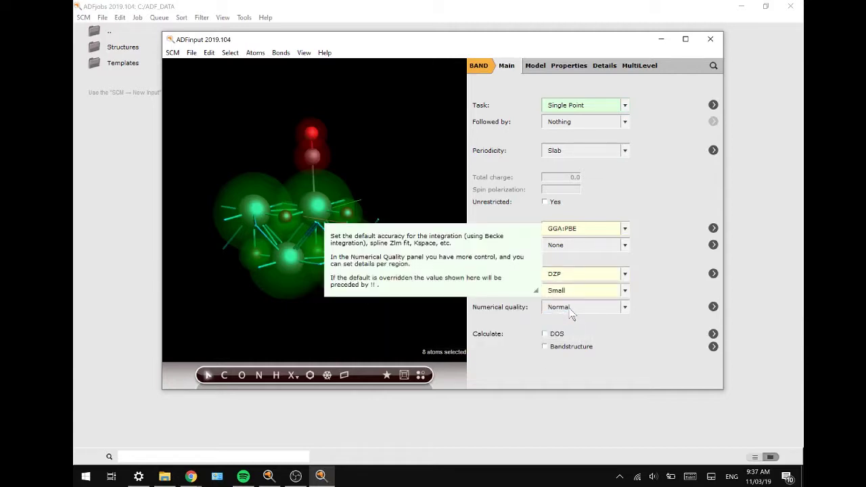
{"action": "left_click", "coordinate": [571, 309]}
{"action": "left_click", "coordinate": [572, 330]}
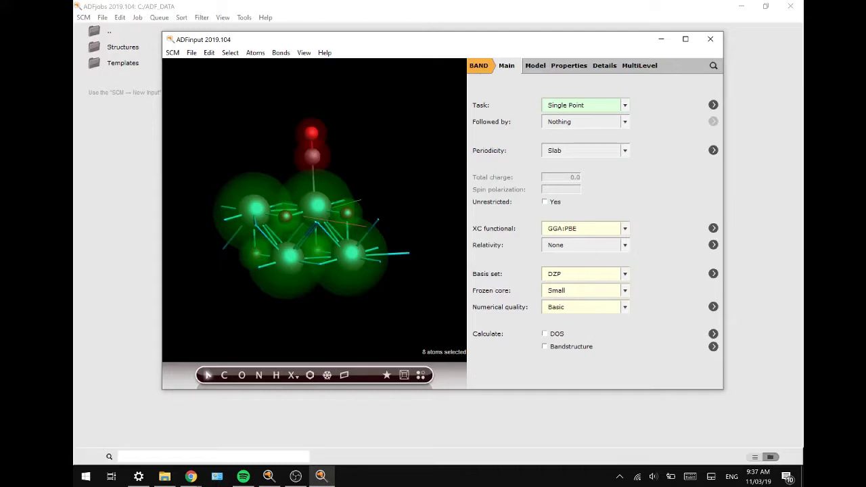
Set Use fragments to Yes in the MultiLevel Fragments panel
{"action": "left_click", "coordinate": [639, 66]}
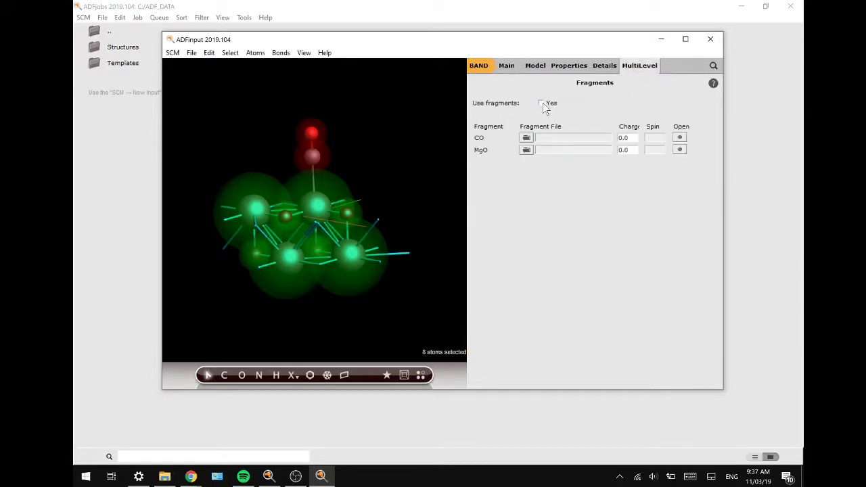
{"action": "left_click", "coordinate": [541, 103]}
Save the job under the file name PEDA
{"action": "key", "text": "ctrl+s"}
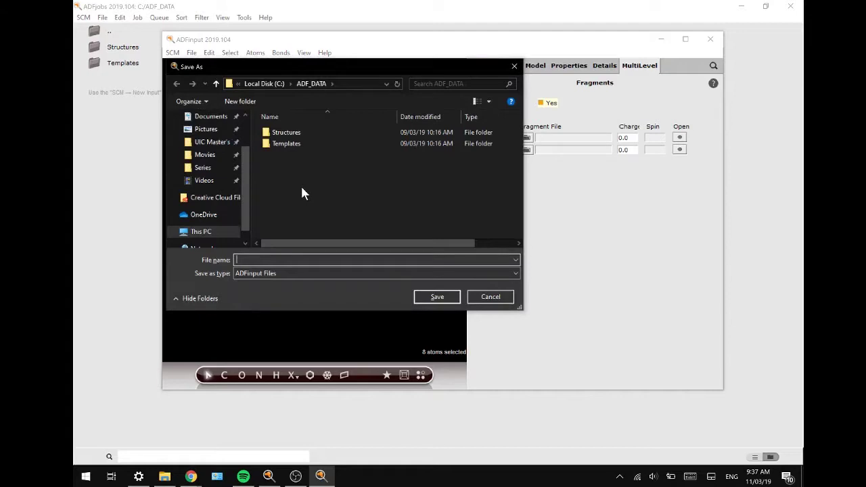
{"action": "type", "text": "PEDA"}
{"action": "key", "text": "Return"}
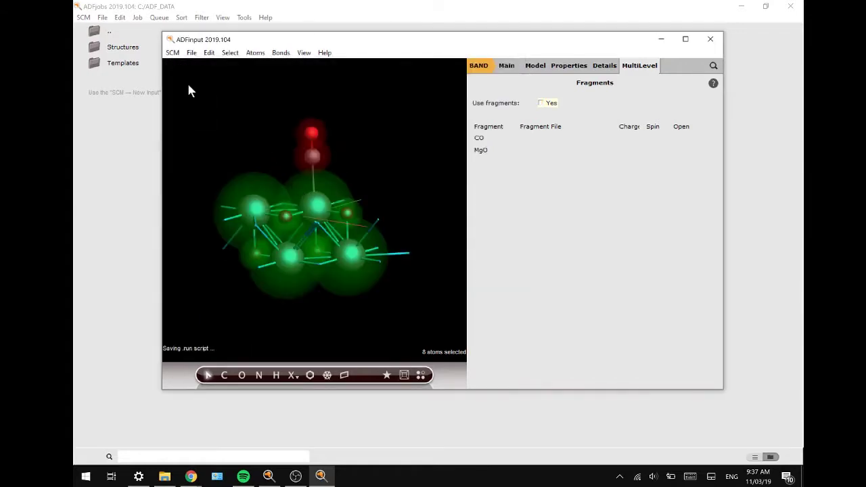
Run the PEDA calculation from the File menu
{"action": "left_click", "coordinate": [193, 53]}
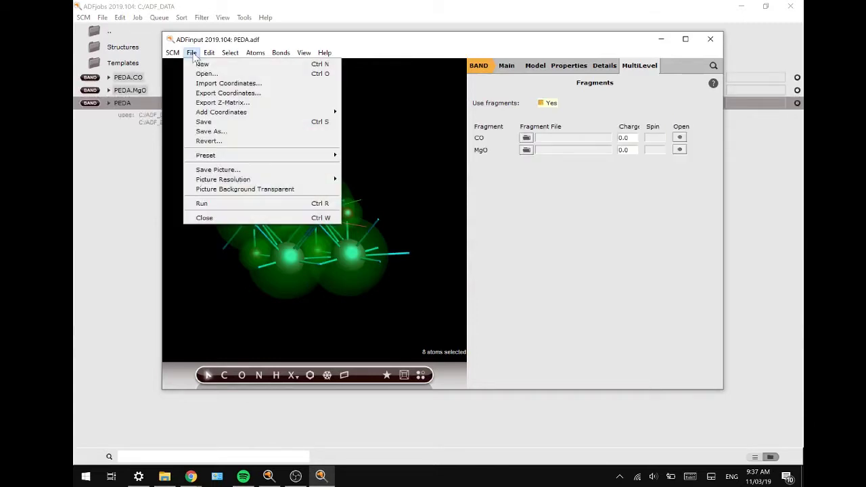
{"action": "left_click", "coordinate": [212, 203]}
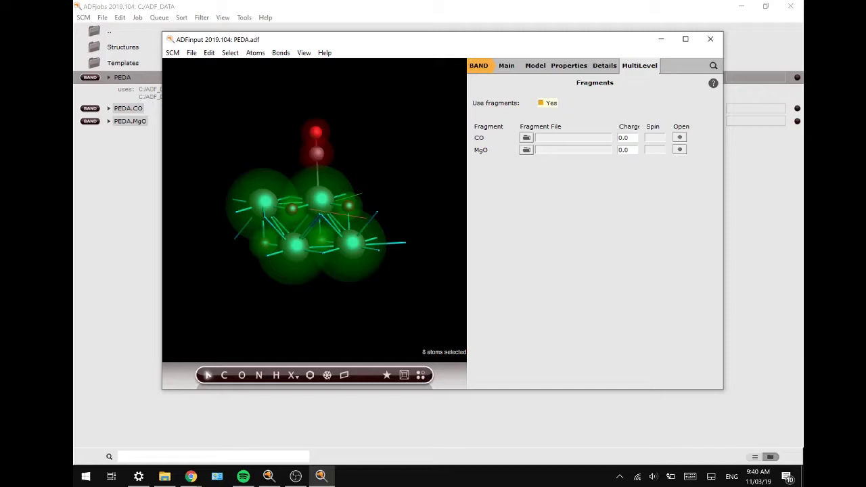
Open the PEDA job's output and jump to Properties > PEDA Energy Terms
{"action": "left_click", "coordinate": [177, 54]}
{"action": "left_click", "coordinate": [195, 141]}
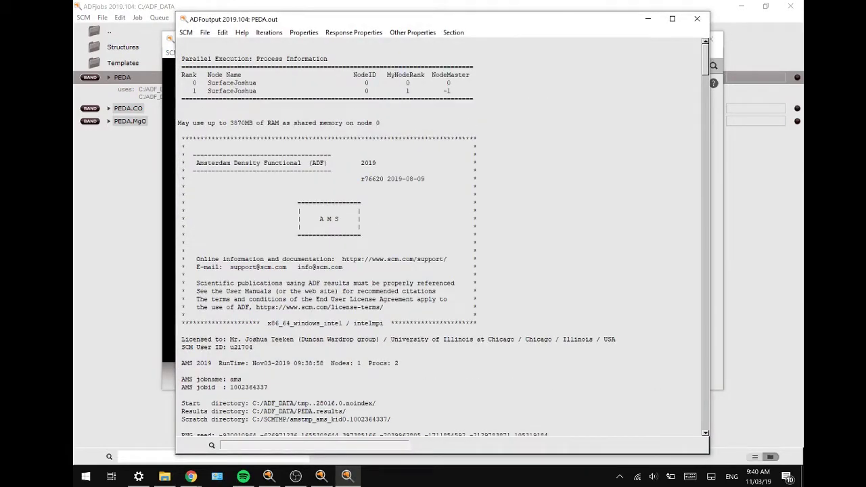
{"action": "left_click", "coordinate": [301, 34]}
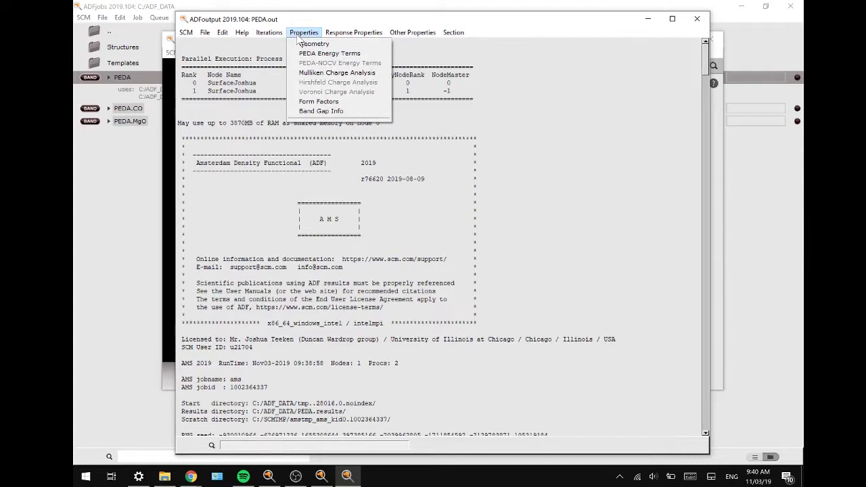
{"action": "left_click", "coordinate": [313, 54]}
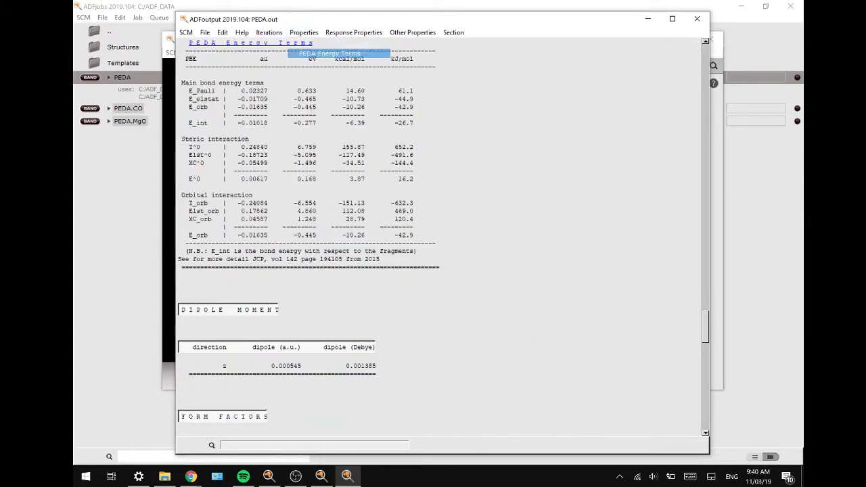